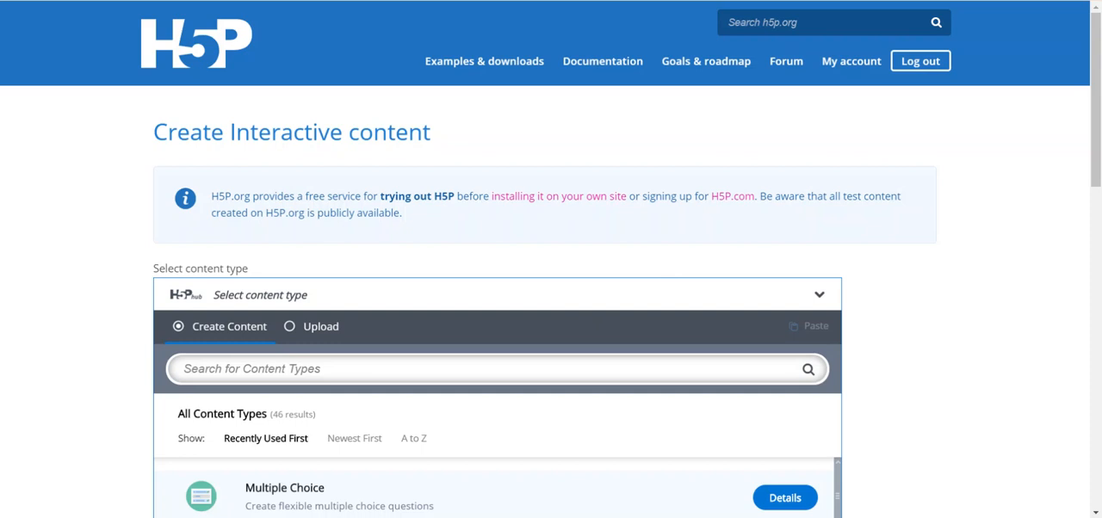
# Step: Title the new Timeline content "George Washington"
pyautogui.scroll(-2, 575, 325)
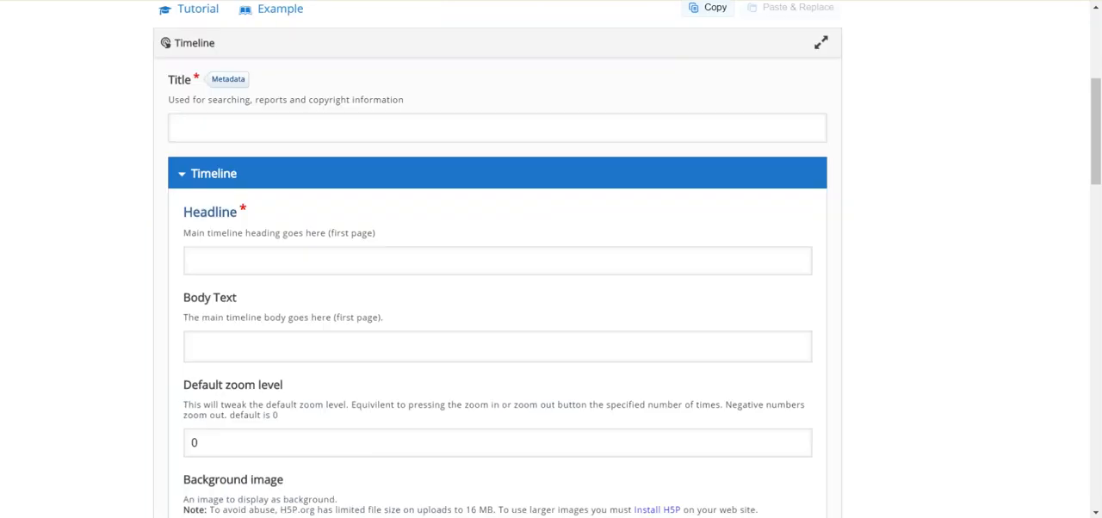
pyautogui.click(659, 131)
pyautogui.write('George WA')
pyautogui.press('BackSpace')
pyautogui.write('ashington')
# Step: Enter "George WAshington" as the main timeline headline for the first page
pyautogui.click(610, 260)
pyautogui.write('Gero')
pyautogui.press('BackSpace')
pyautogui.press('BackSpace')
pyautogui.write('orge WAshington')
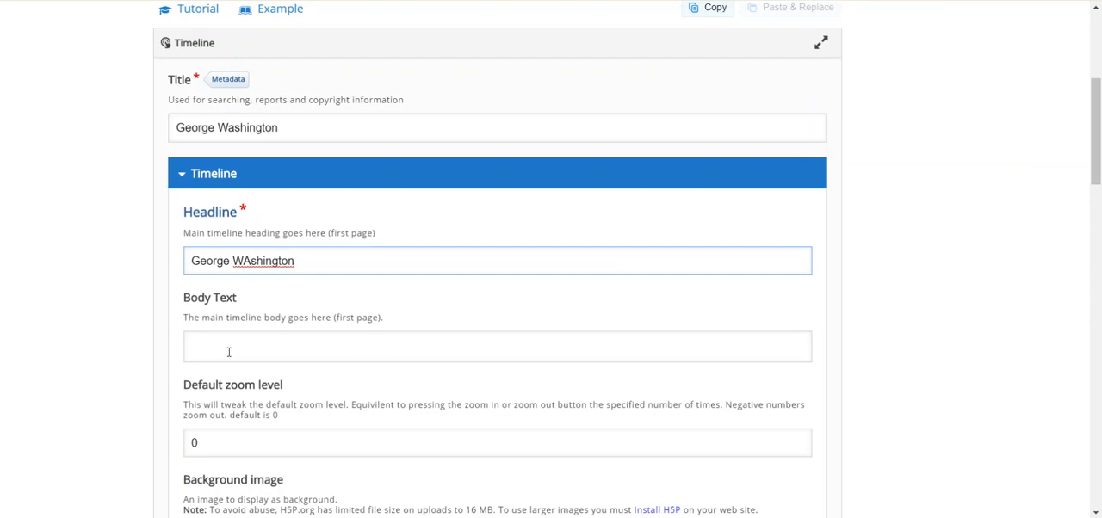
# Step: Set the start date of the first date entry to 1732
pyautogui.scroll(-5, 229, 352)
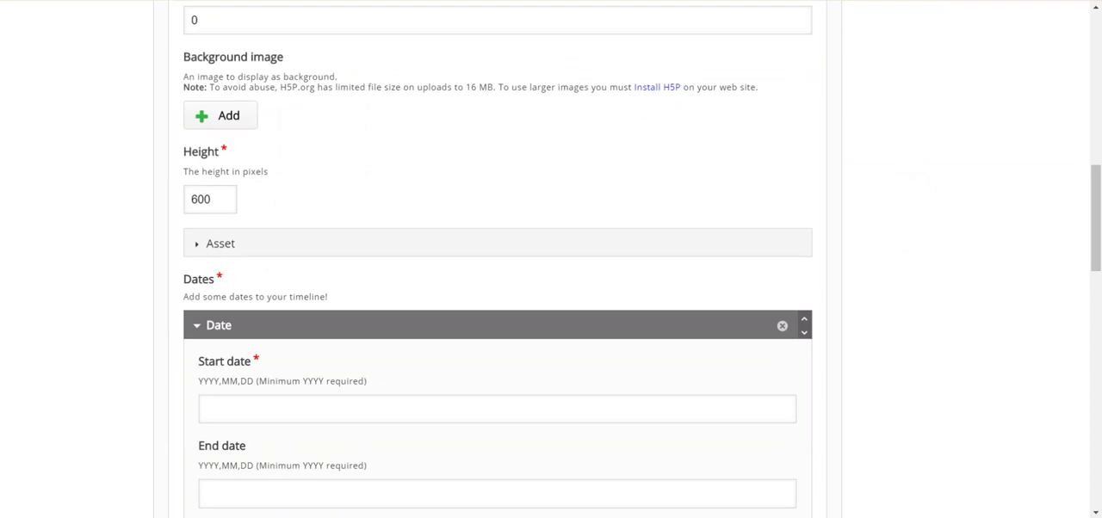
pyautogui.scroll(-2, 708, 258)
pyautogui.click(709, 213)
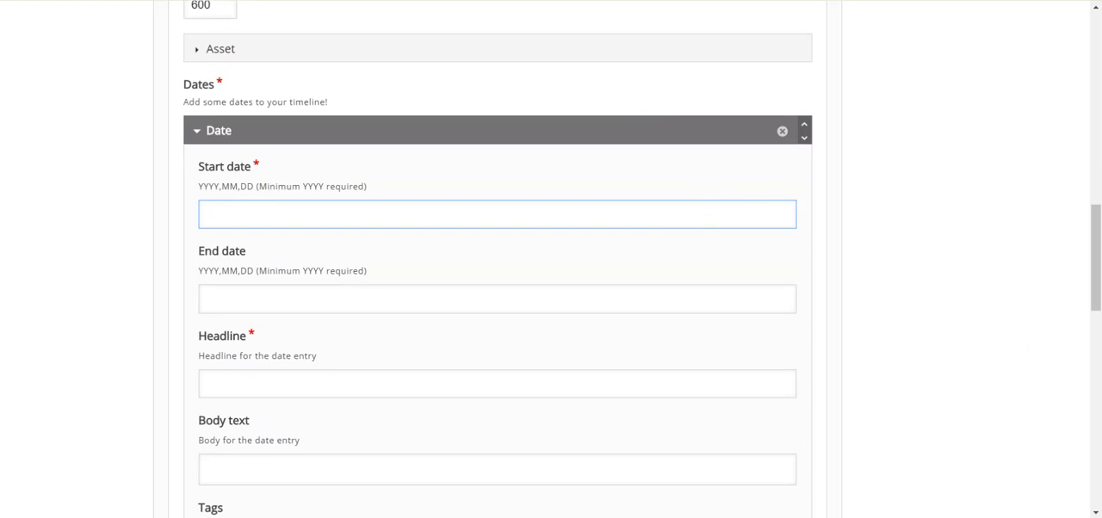
pyautogui.write('1732')
# Step: Give the 1732 date entry the headline "George Washington is born."
pyautogui.click(249, 397)
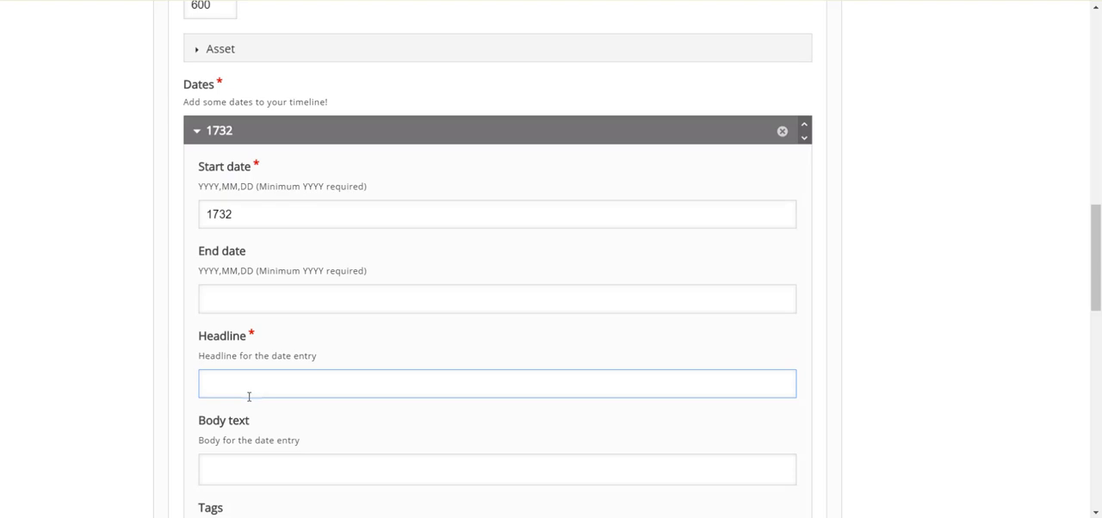
pyautogui.write('George Washi')
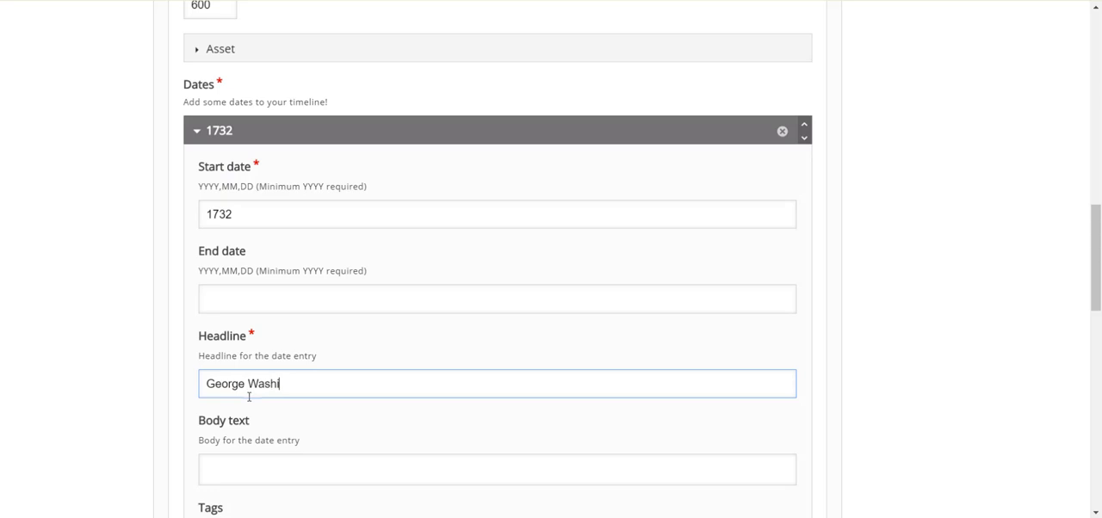
pyautogui.write('ngton is born.')
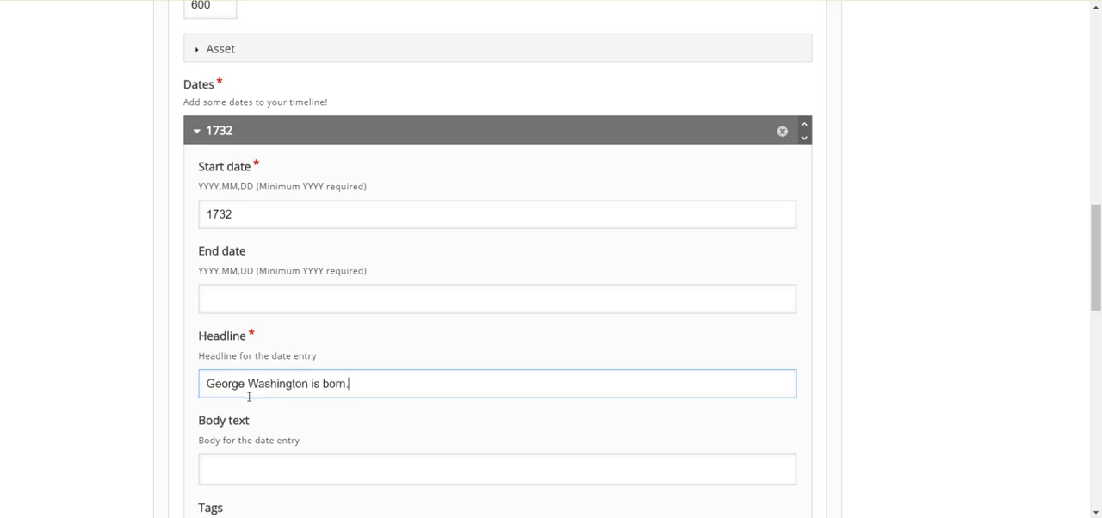
# Step: Add a second date entry to the timeline and set its start date to 1759
pyautogui.scroll(-4, 249, 397)
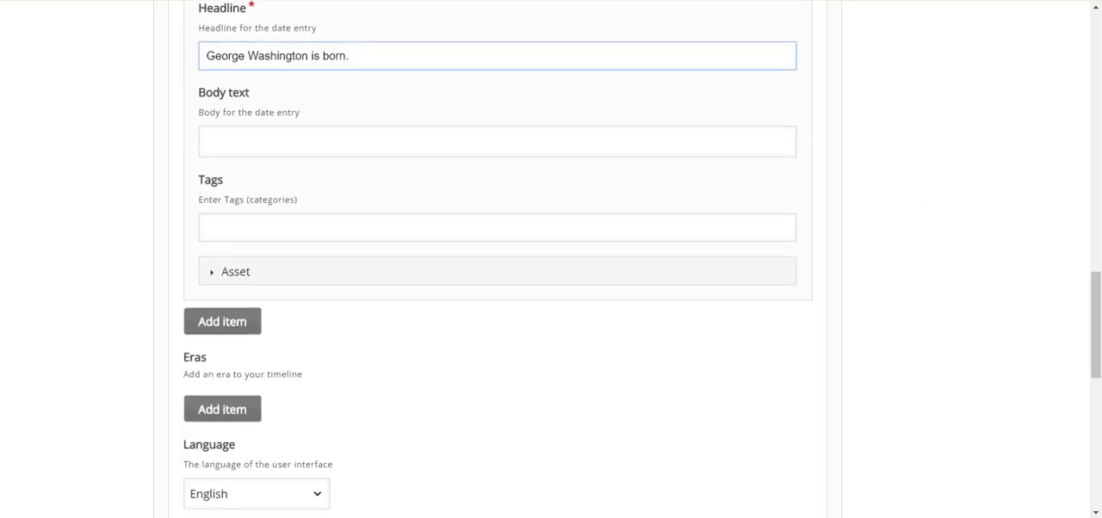
pyautogui.click(222, 322)
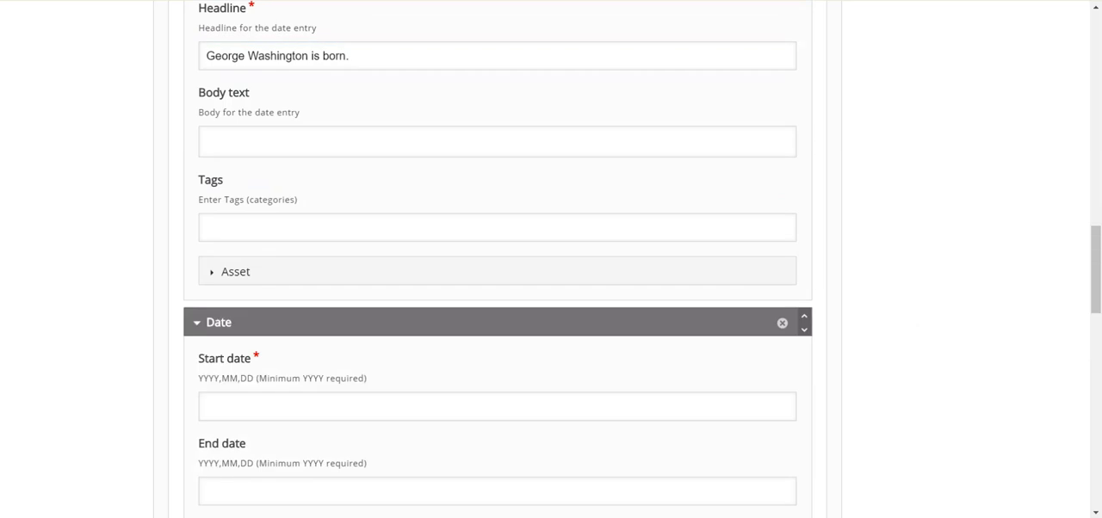
pyautogui.scroll(-1, 497, 259)
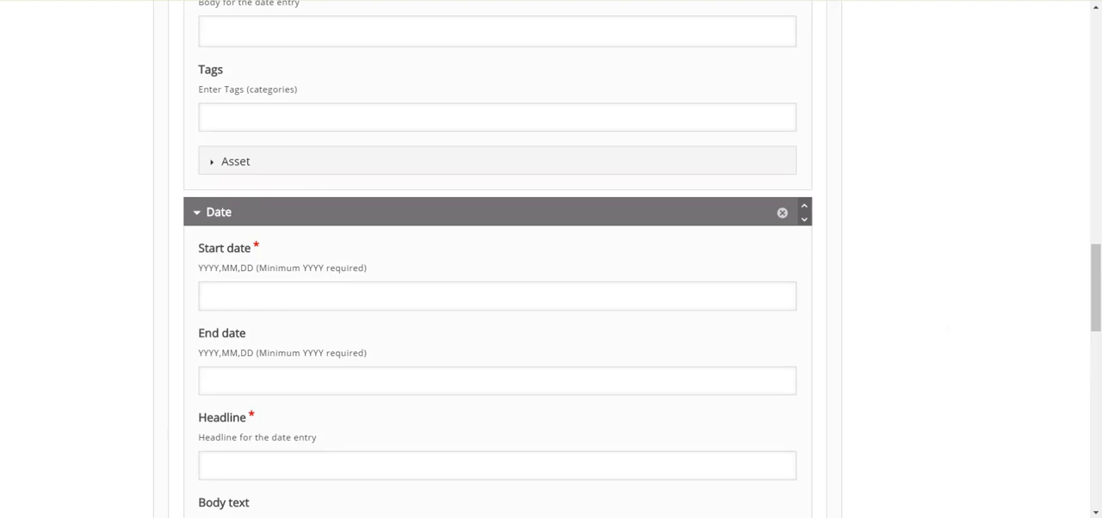
pyautogui.click(258, 296)
pyautogui.write('1758')
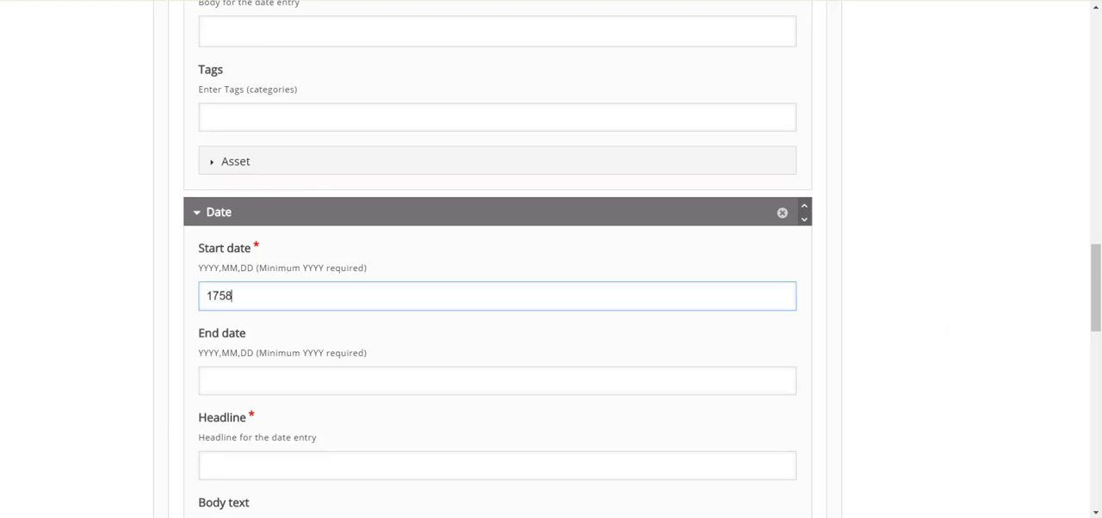
pyautogui.press('BackSpace')
pyautogui.write('9')
# Step: Give the 1759 date entry the headline "He marries Martha."
pyautogui.scroll(-2, 735, 323)
pyautogui.click(734, 326)
pyautogui.write('M')
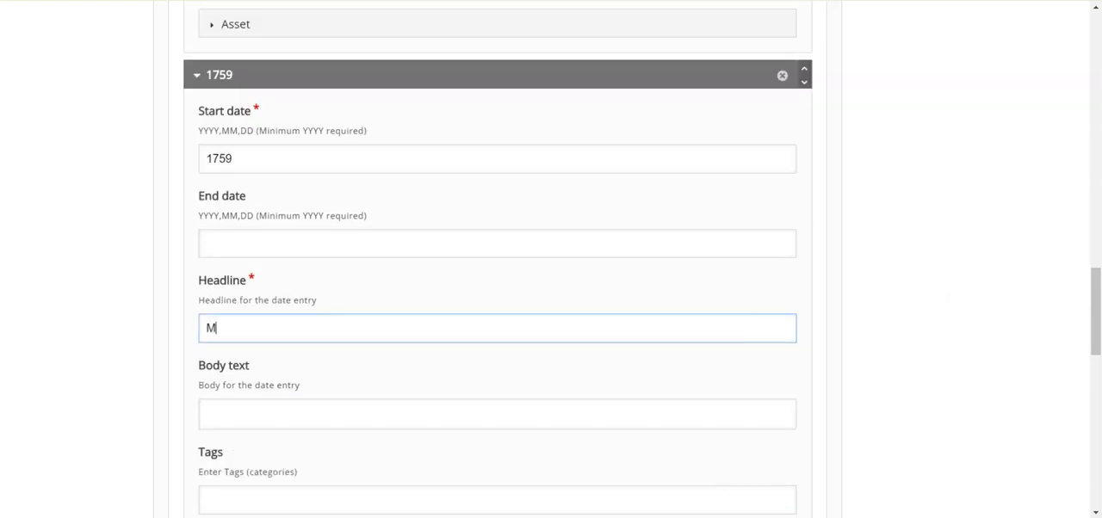
pyautogui.press('BackSpace')
pyautogui.write('He marries Martha.')
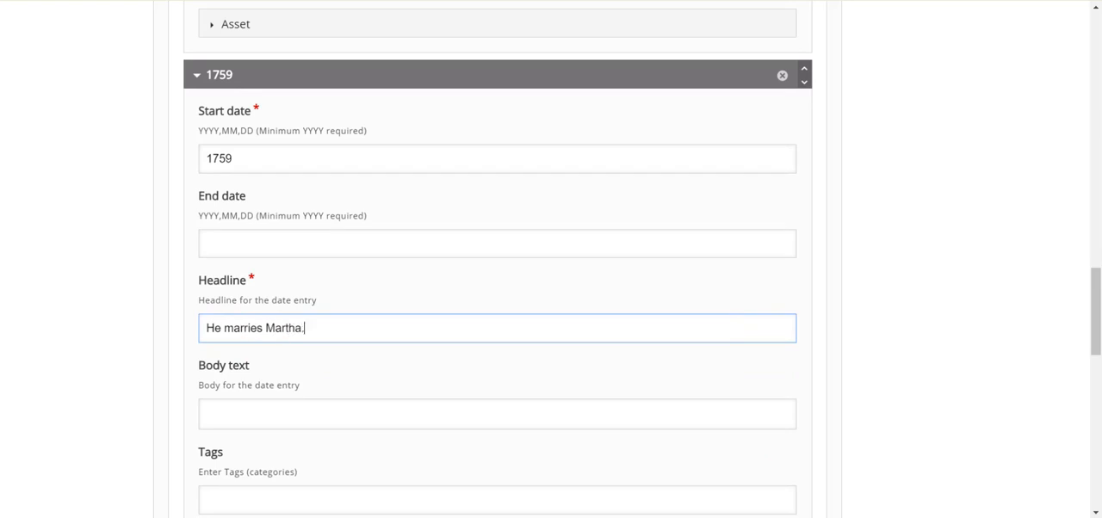
# Step: Add another date entry at the end of the timeline and set its start date to 1799
pyautogui.scroll(-3, 550, 258)
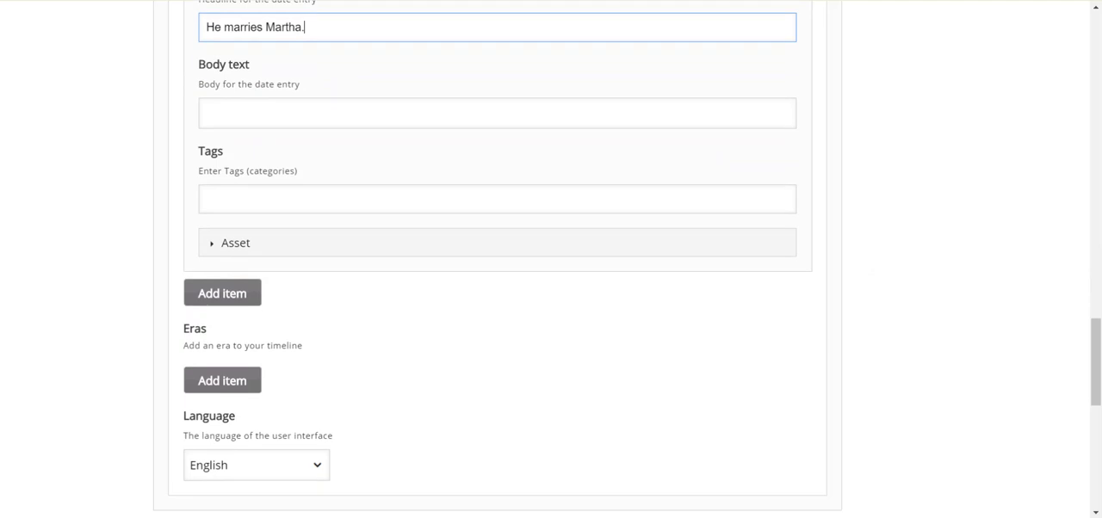
pyautogui.click(222, 293)
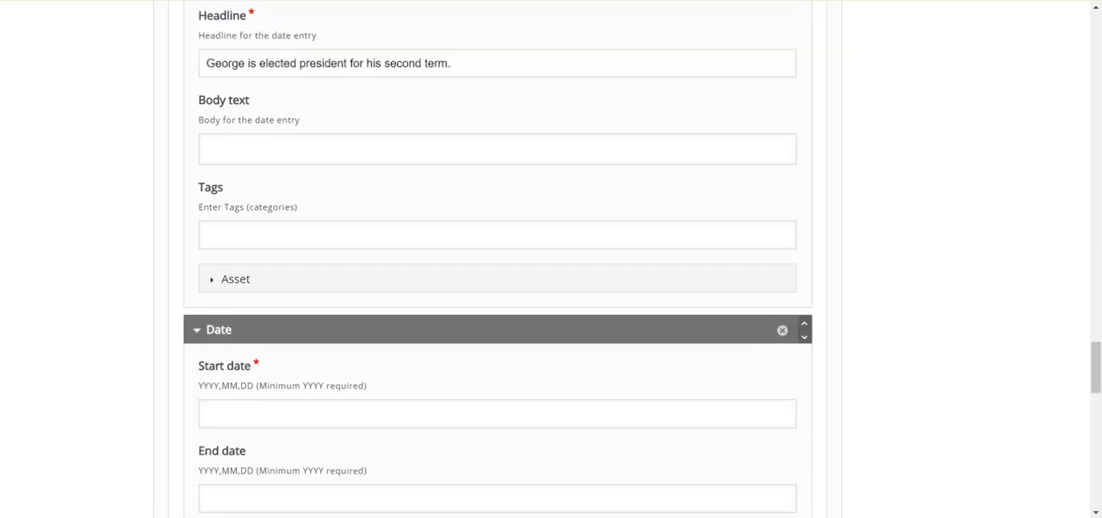
pyautogui.click(557, 413)
pyautogui.write('1799')
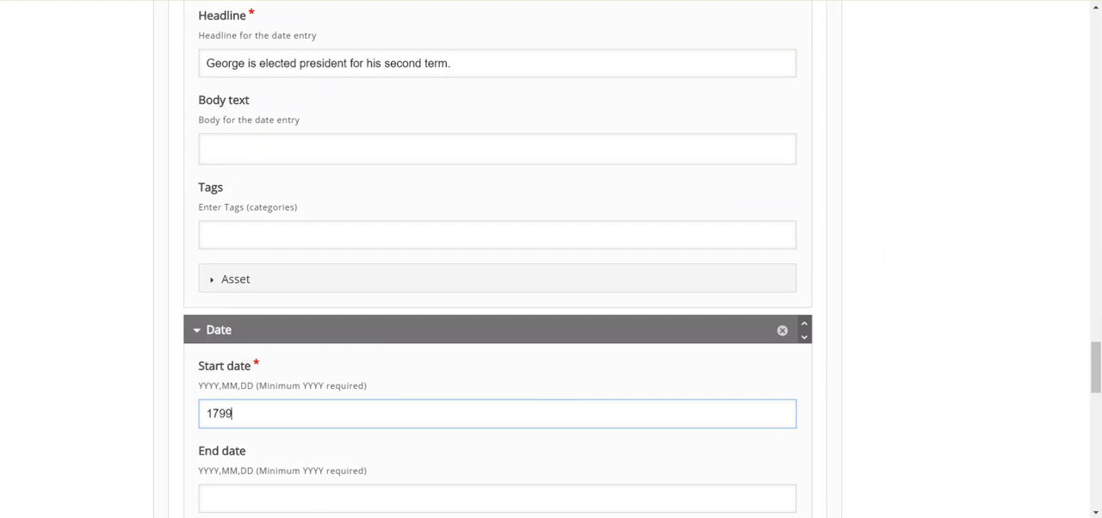
# Step: Give the 1799 date entry the headline "George Washington died."
pyautogui.scroll(-4, 496, 260)
pyautogui.click(496, 285)
pyautogui.write('Georg')
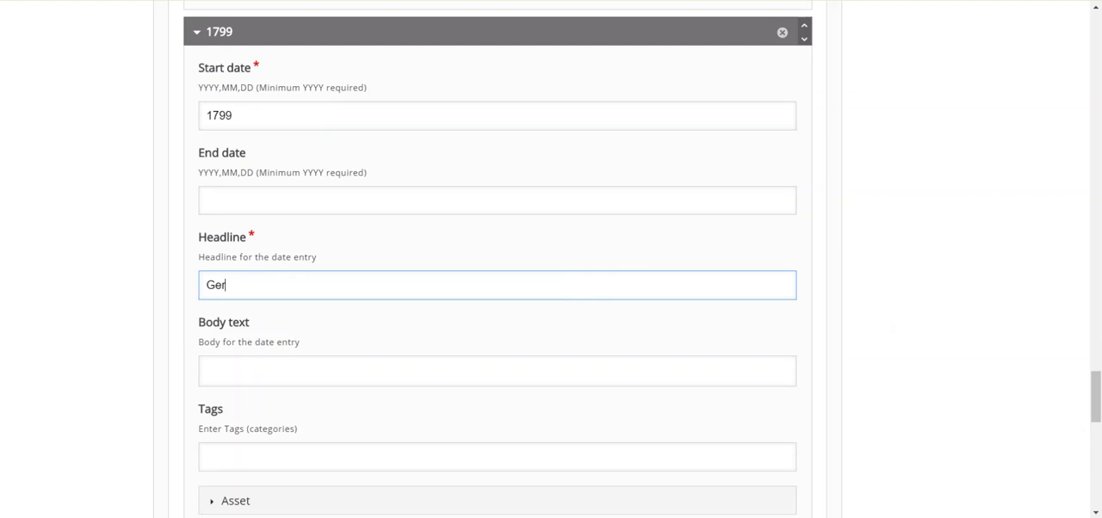
pyautogui.write('e')
pyautogui.press('BackSpace')
pyautogui.press('BackSpace')
pyautogui.write('rge WAs')
pyautogui.press('BackSpace')
pyautogui.press('BackSpace')
pyautogui.write('ashington die')
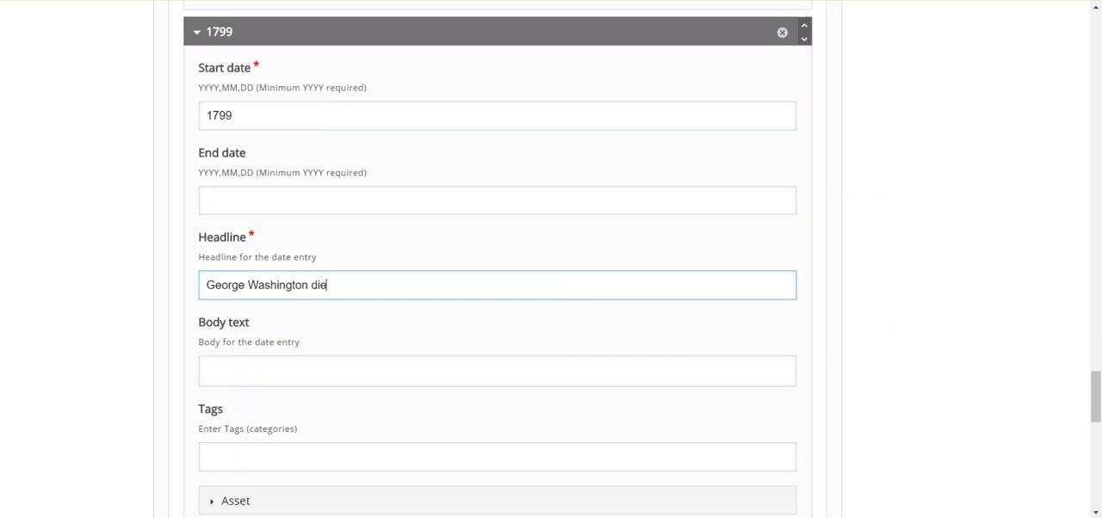
pyautogui.write('d.')
# Step: Save the finished timeline, keeping the default language and H5P display options
pyautogui.scroll(-4, 551, 258)
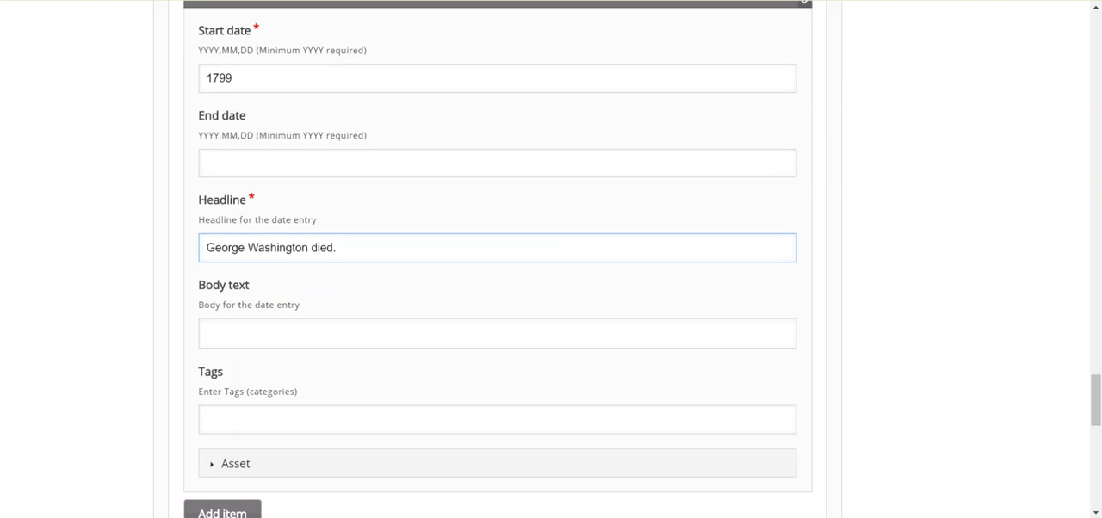
pyautogui.scroll(-3, 551, 258)
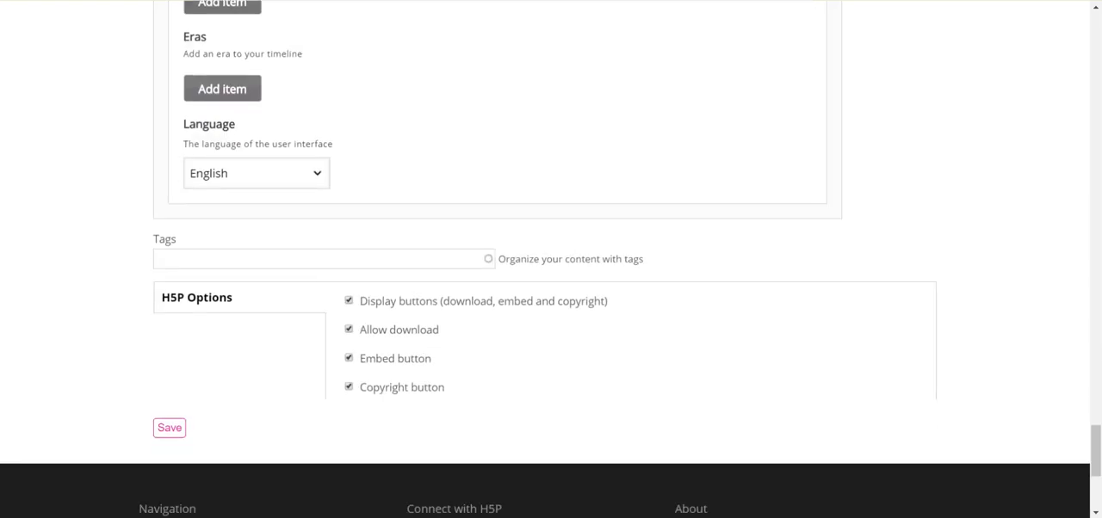
pyautogui.click(168, 431)
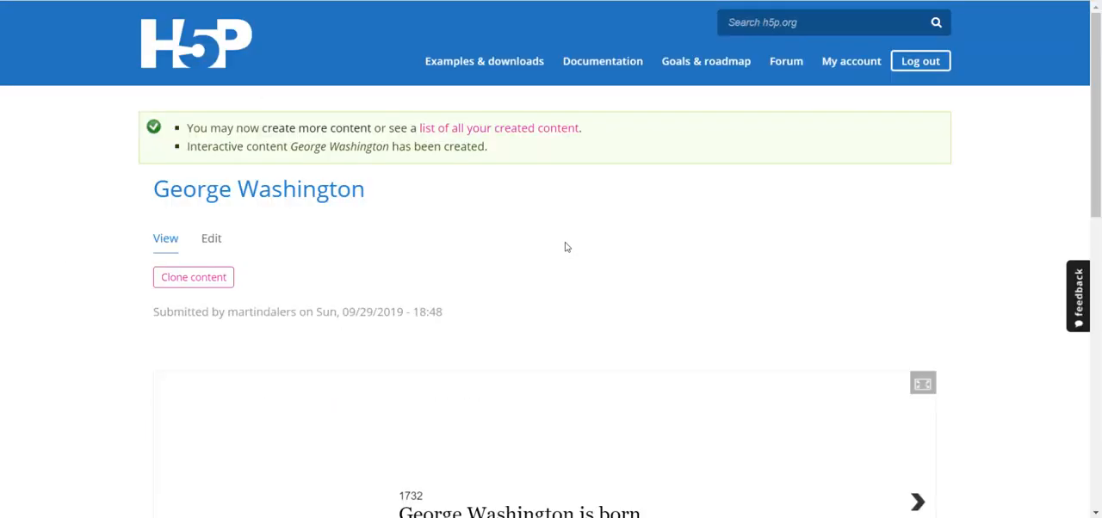
# Step: Review the saved timeline by advancing through its events one by one, from the 1732 entry to the 1799 entry
pyautogui.scroll(-3, 566, 247)
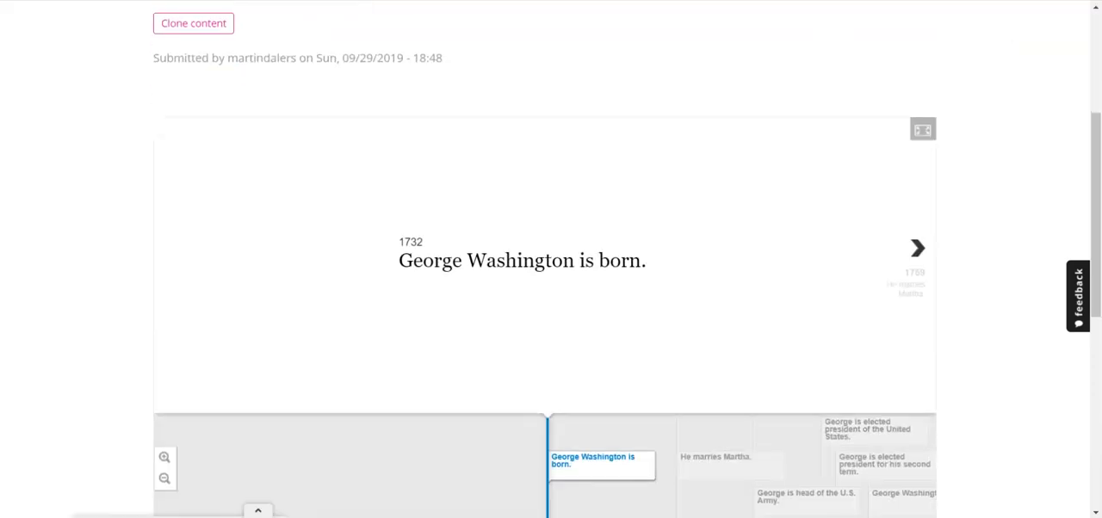
pyautogui.scroll(-2, 551, 258)
pyautogui.scroll(1, 550, 258)
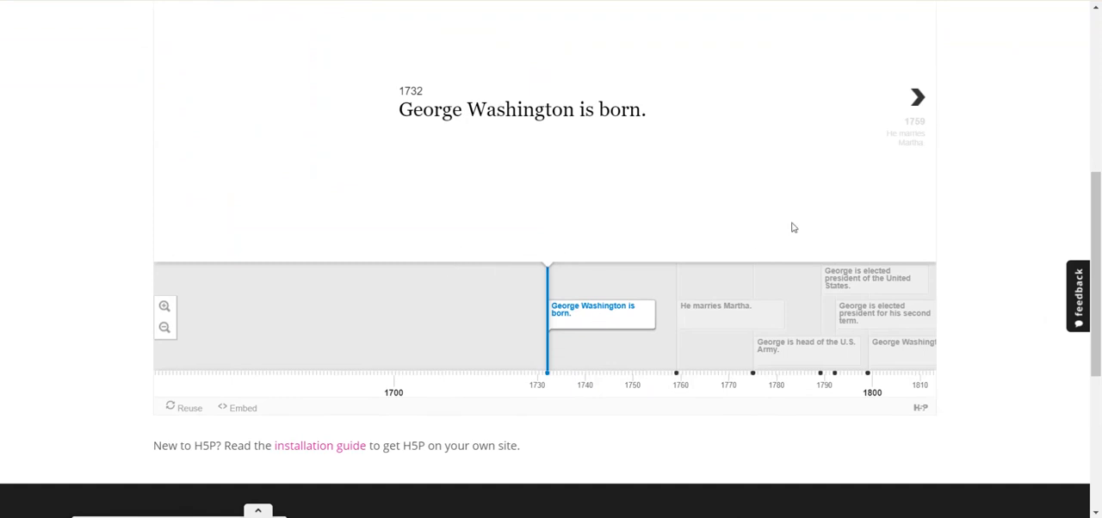
pyautogui.click(917, 110)
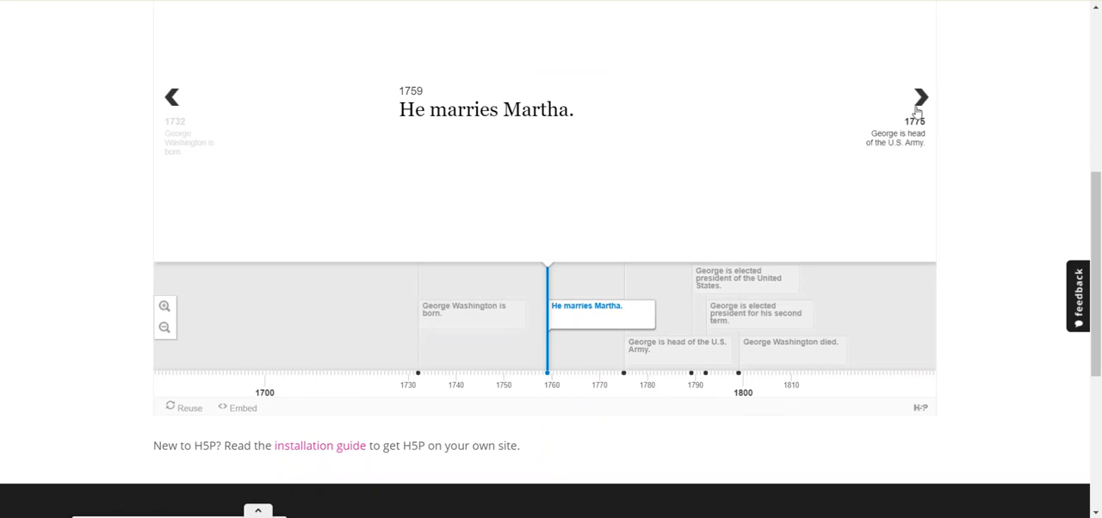
pyautogui.click(917, 110)
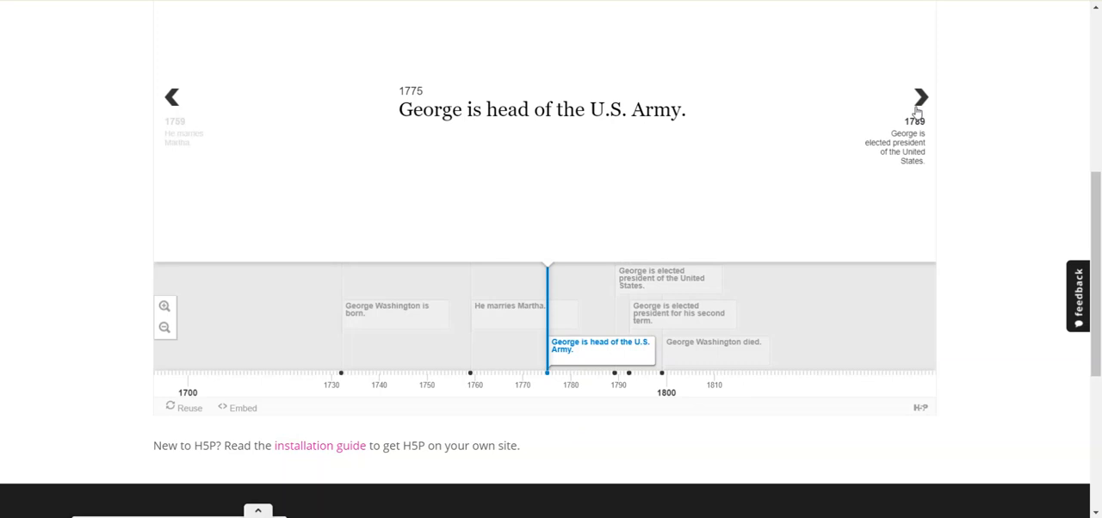
pyautogui.click(918, 112)
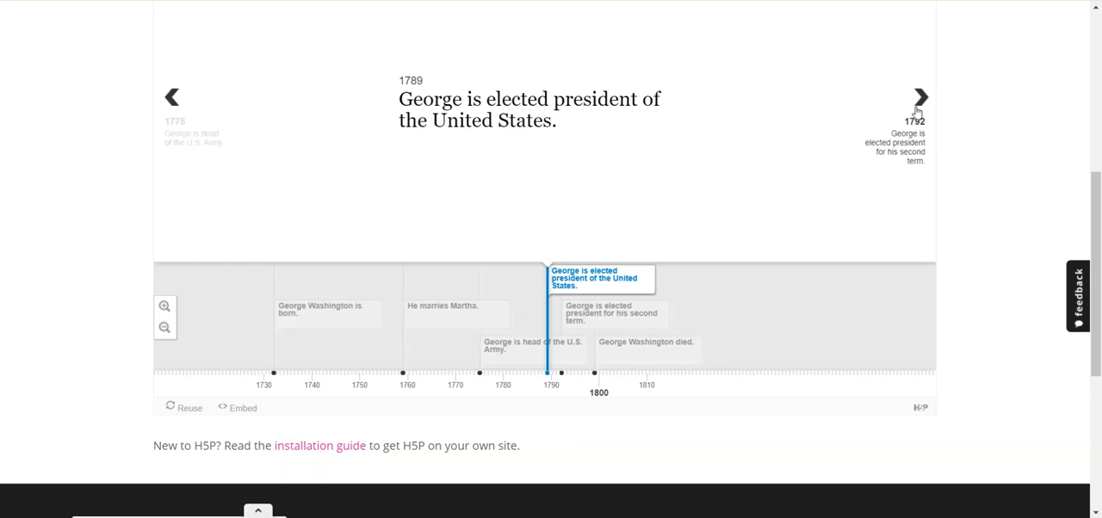
pyautogui.click(916, 109)
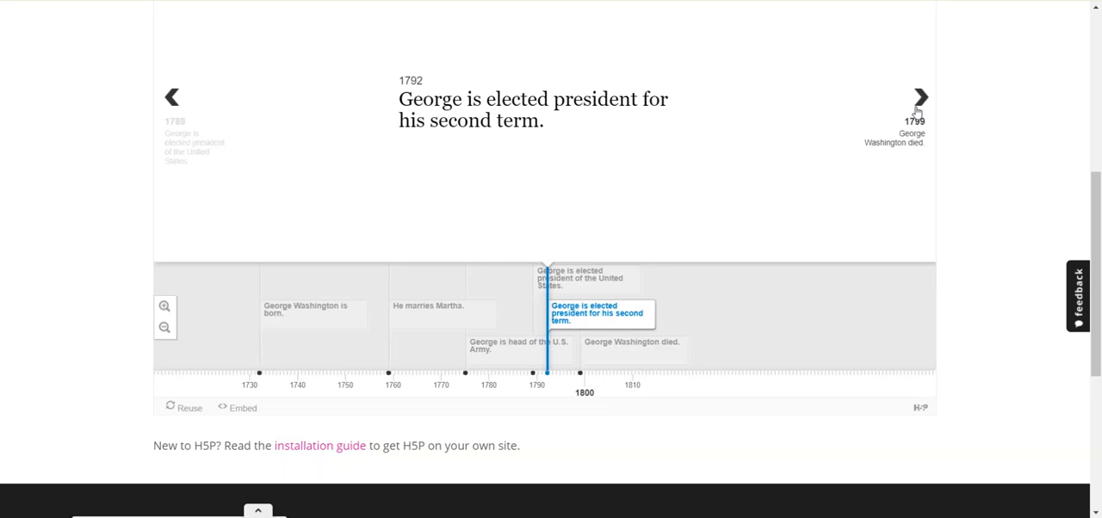
pyautogui.click(916, 109)
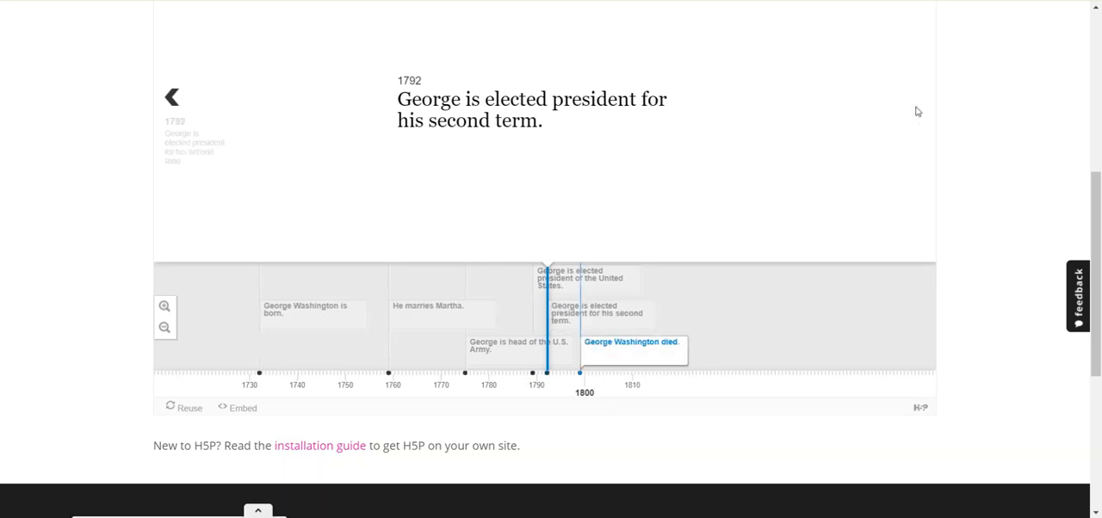